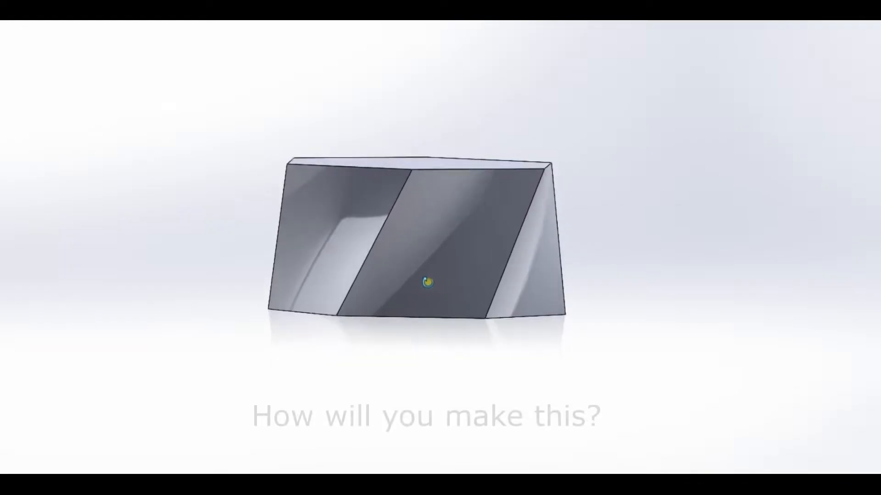
{"action": "middle_click_drag", "start_coordinate": [427, 291], "coordinate": [497, 417]}
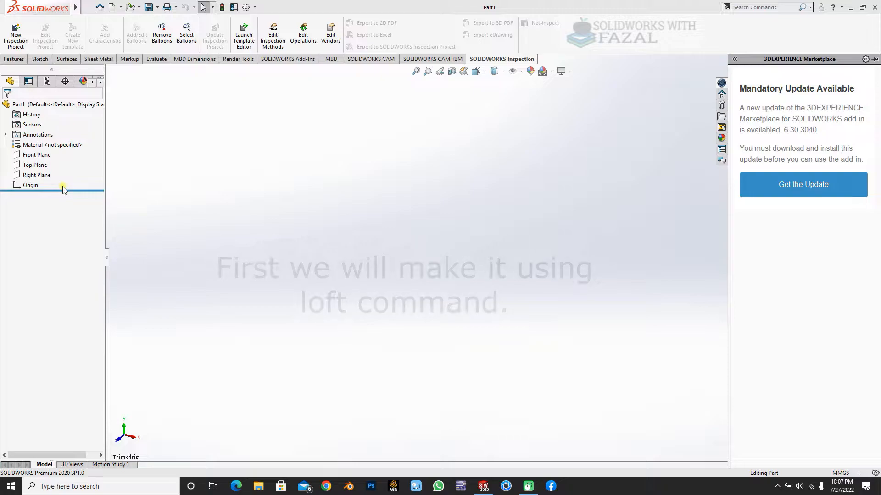
Start a sketch on the Top Plane and draw a six-sided polygon centred on the origin with sides of about 65 mm.
{"action": "right_click", "coordinate": [35, 167]}
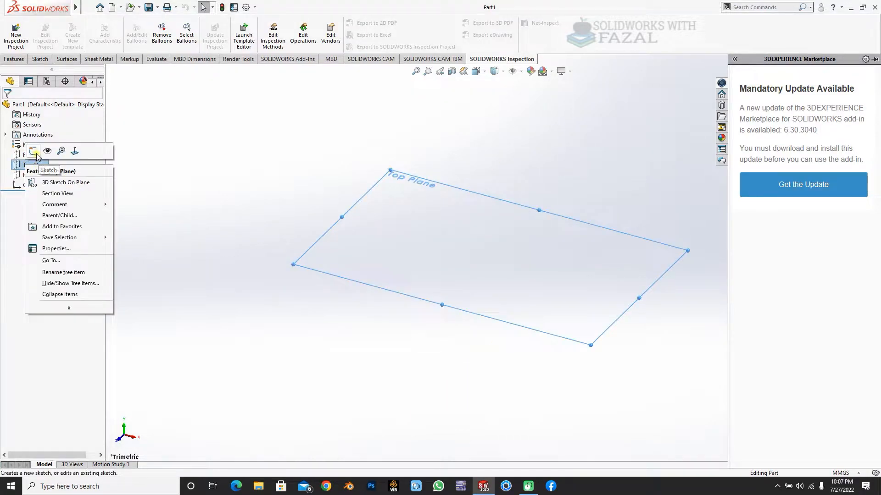
{"action": "left_click", "coordinate": [34, 152]}
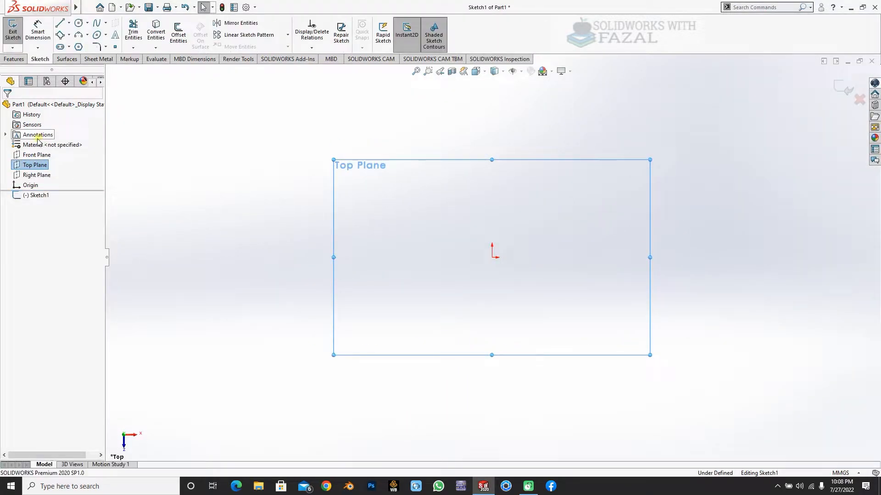
{"action": "left_click", "coordinate": [79, 47]}
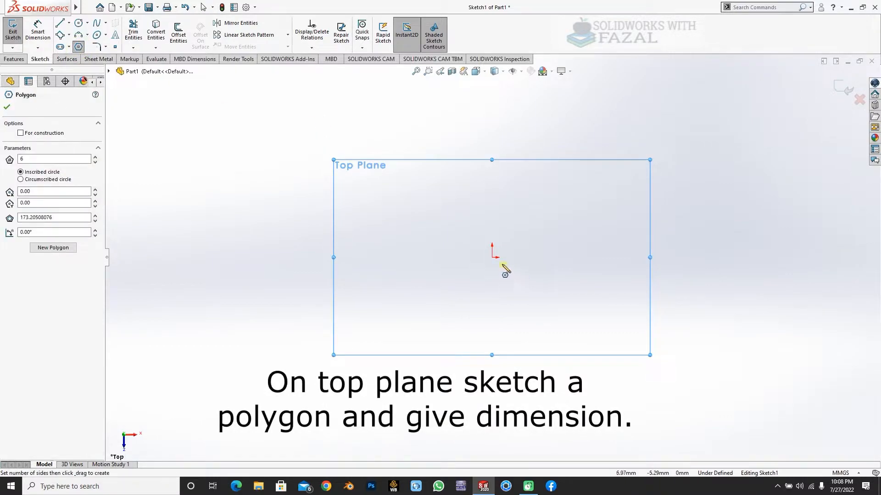
{"action": "left_click_drag", "start_coordinate": [493, 258], "coordinate": [607, 257]}
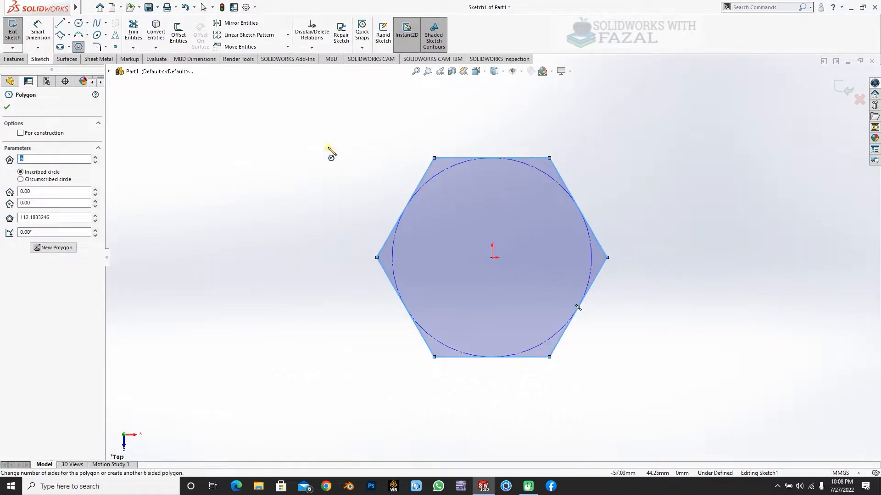
Dimension the hexagon's upper horizontal side to 50 mm and exit the sketch.
{"action": "left_click", "coordinate": [38, 33]}
{"action": "left_click", "coordinate": [506, 137]}
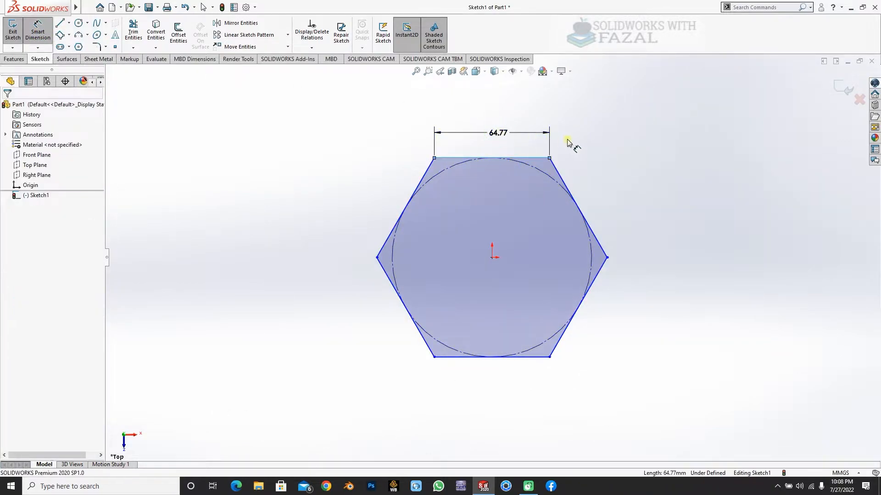
{"action": "left_click", "coordinate": [567, 140]}
{"action": "type", "text": "50"}
{"action": "key", "text": "Return"}
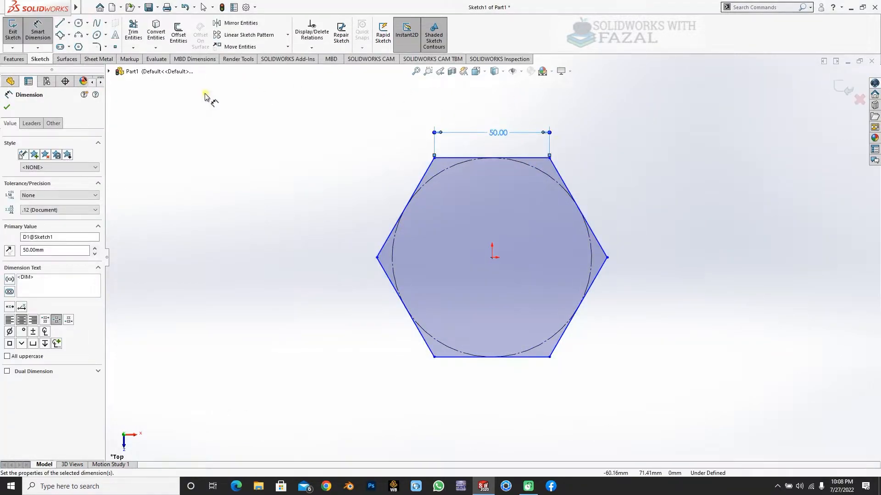
{"action": "left_click", "coordinate": [8, 107]}
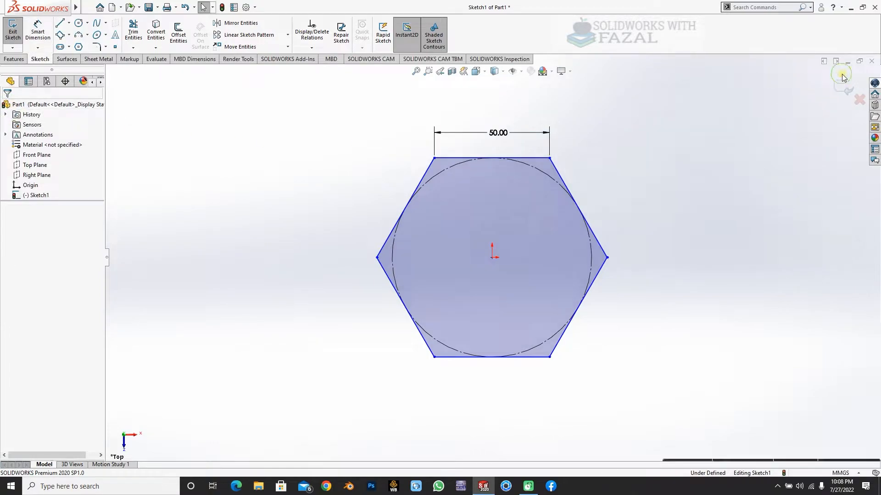
{"action": "left_click", "coordinate": [830, 79]}
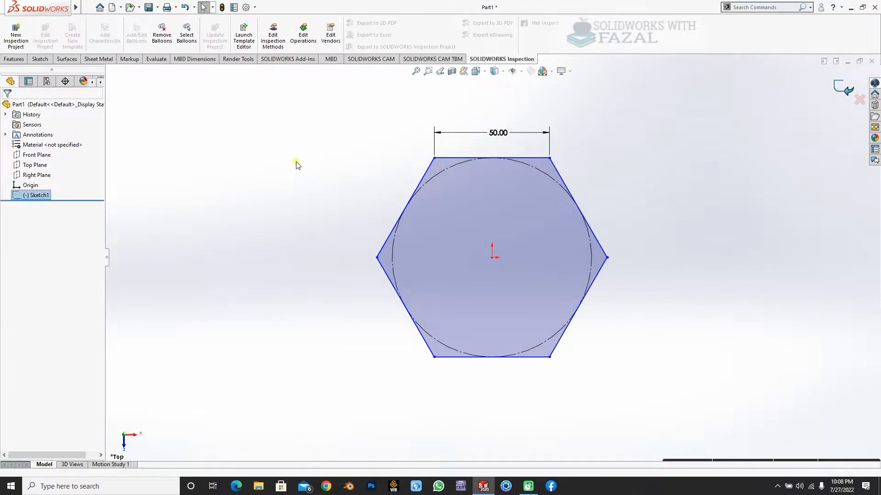
Create a reference plane parallel to the Top Plane at an offset of 50 mm.
{"action": "left_click", "coordinate": [44, 168]}
{"action": "left_click", "coordinate": [21, 59]}
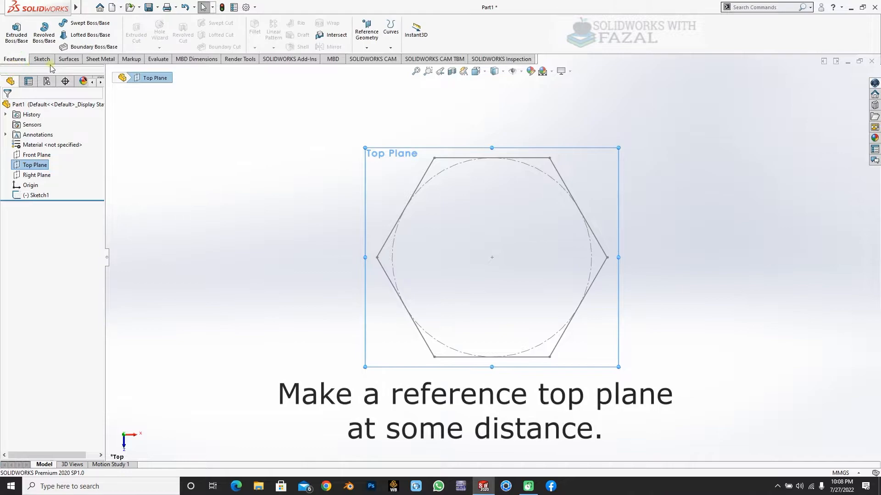
{"action": "left_click", "coordinate": [367, 48]}
{"action": "left_click", "coordinate": [372, 60]}
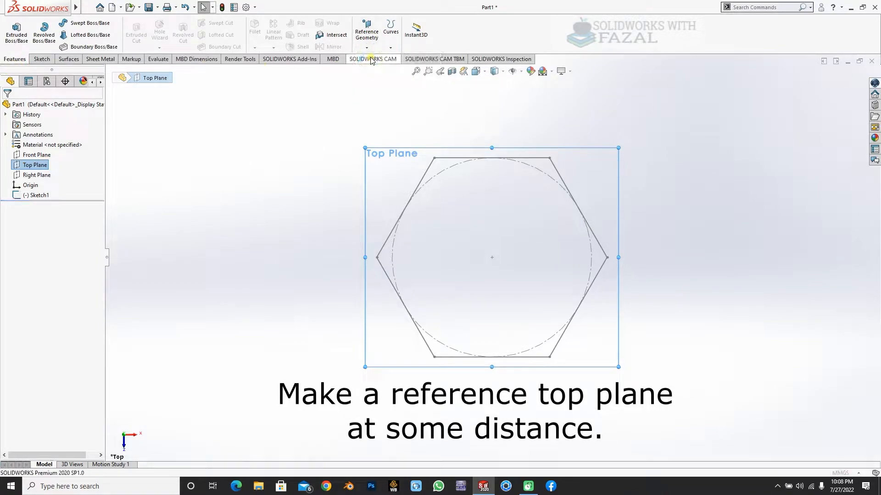
{"action": "middle_click_drag", "start_coordinate": [720, 348], "coordinate": [790, 241]}
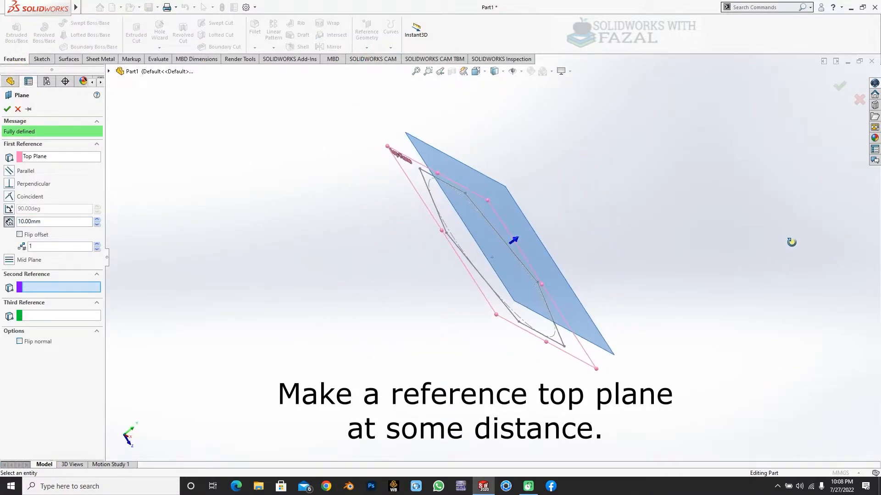
{"action": "double_click", "coordinate": [49, 221]}
{"action": "key", "text": "Return"}
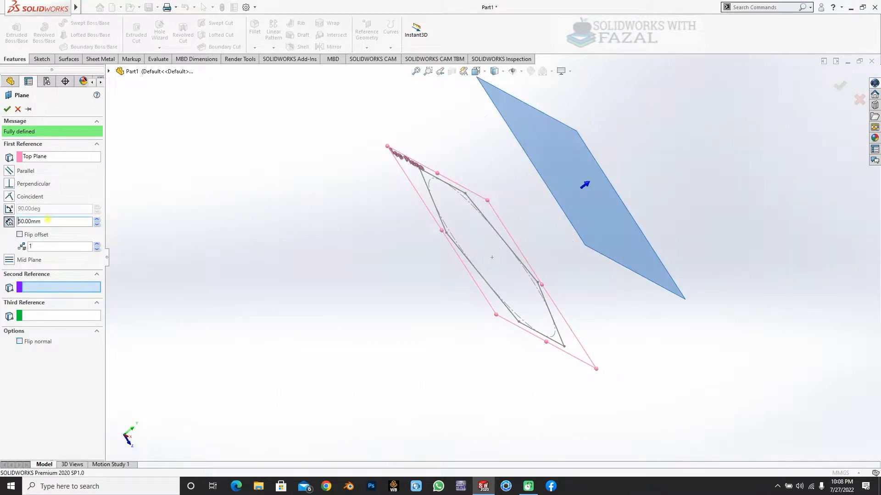
Start a sketch on the new offset plane and draw an origin-centred hexagon with sides of about 54 mm, rotated about 19°.
{"action": "key", "text": "ctrl+5"}
{"action": "key", "text": "space"}
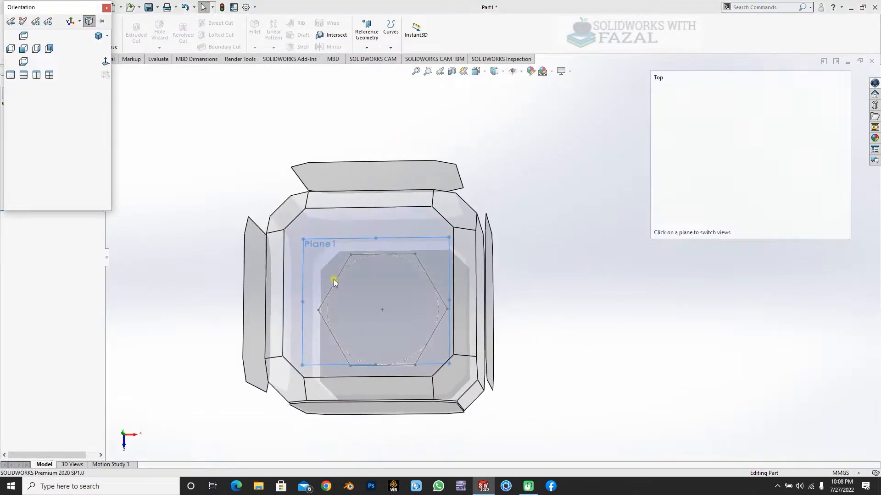
{"action": "left_click", "coordinate": [332, 280]}
{"action": "right_click", "coordinate": [311, 137]}
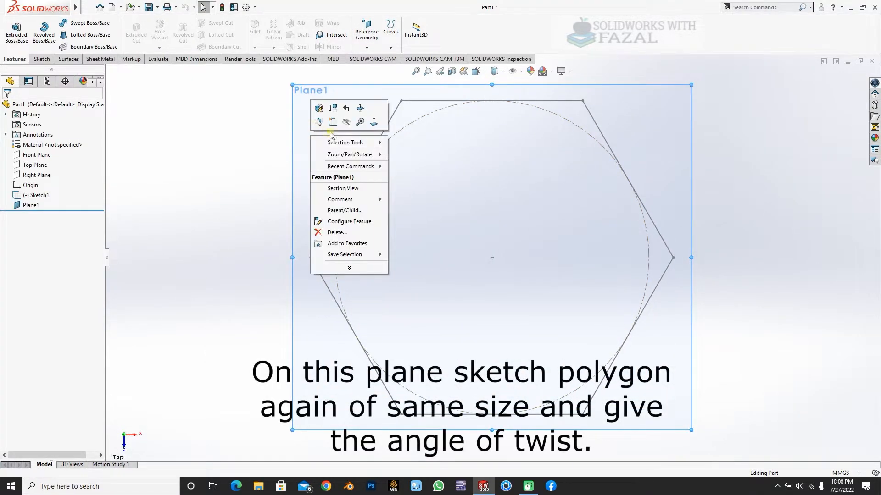
{"action": "left_click", "coordinate": [332, 123]}
{"action": "scroll", "coordinate": [497, 252], "scroll_direction": "down", "scroll_amount": 1}
{"action": "scroll", "coordinate": [497, 252], "scroll_direction": "up", "scroll_amount": 2}
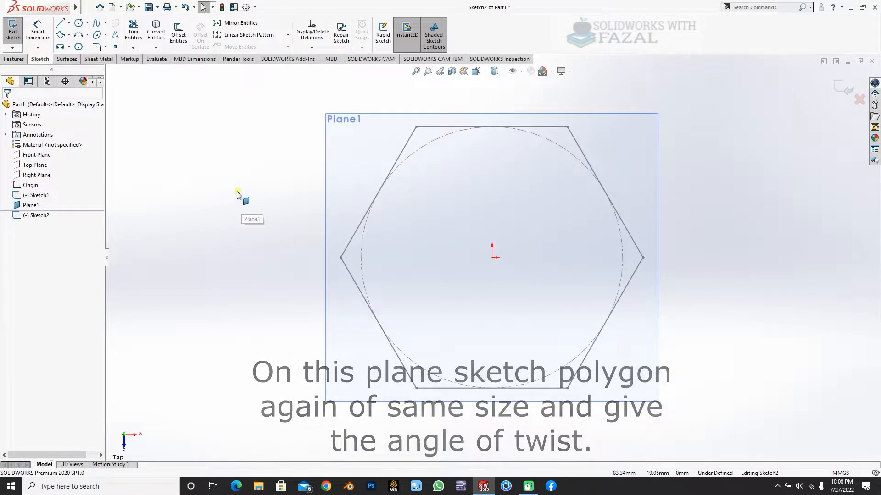
{"action": "left_click", "coordinate": [79, 47]}
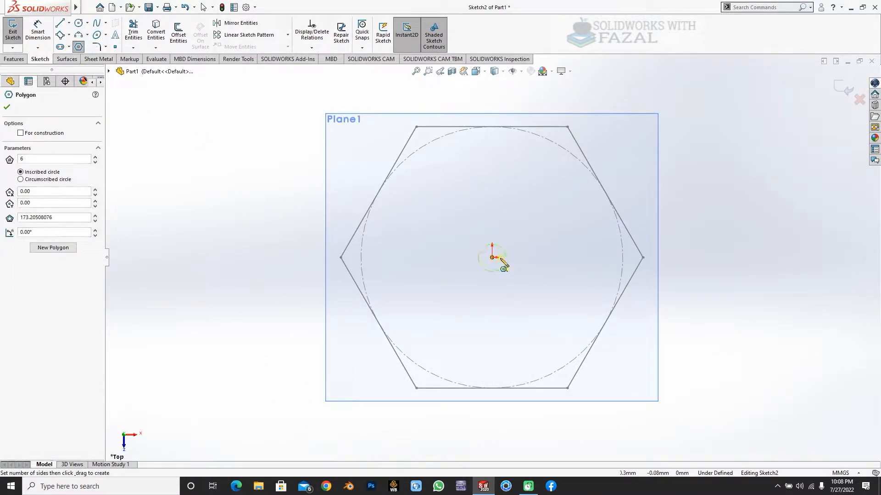
{"action": "left_click", "coordinate": [492, 257]}
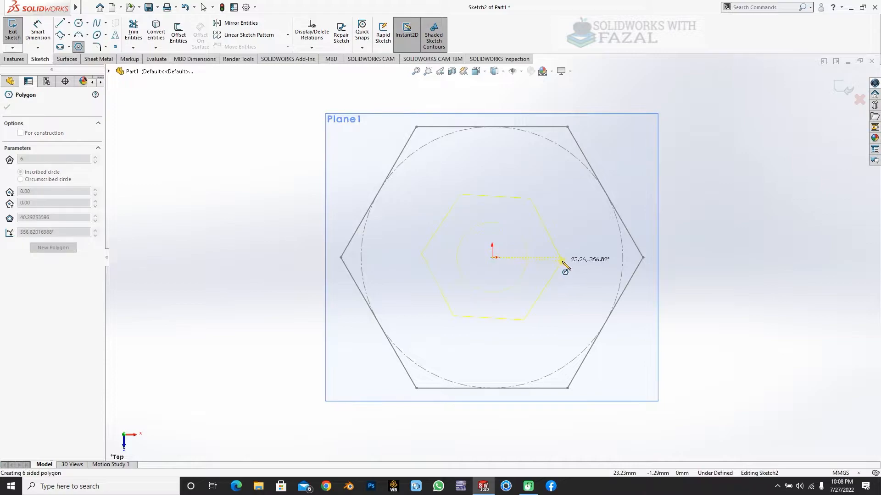
{"action": "left_click", "coordinate": [645, 202]}
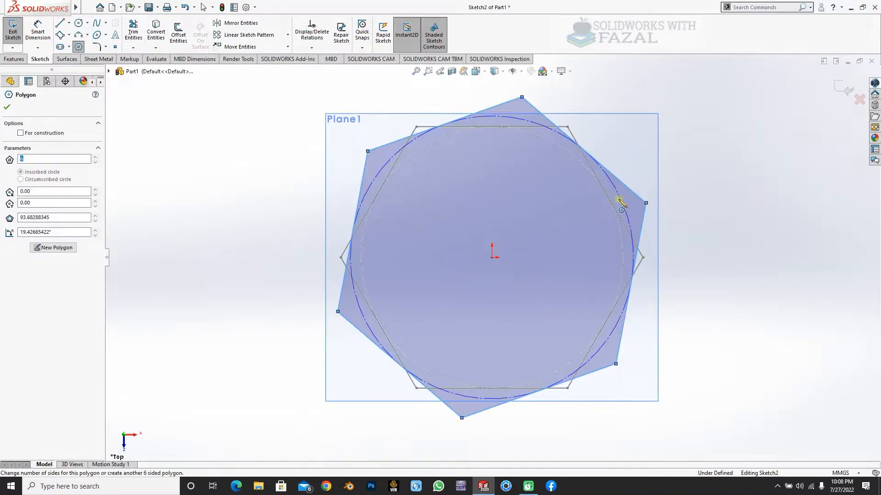
{"action": "left_click", "coordinate": [39, 33]}
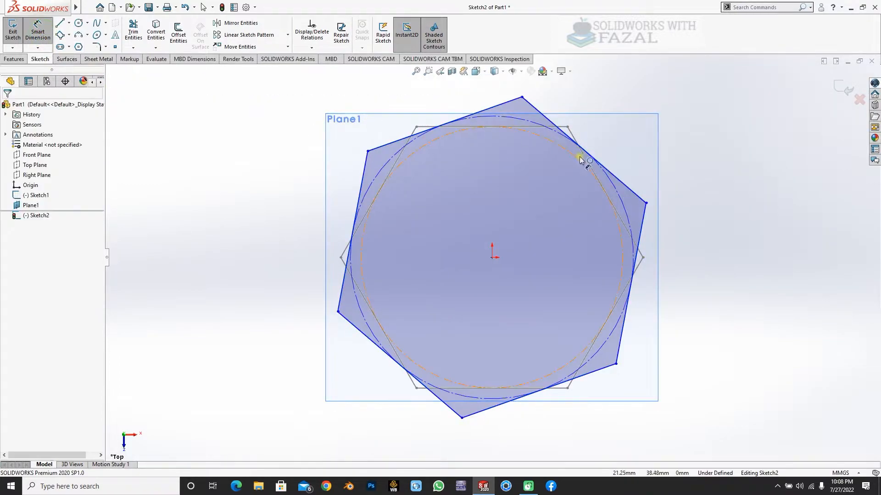
{"action": "left_click", "coordinate": [619, 179]}
{"action": "left_click", "coordinate": [639, 94]}
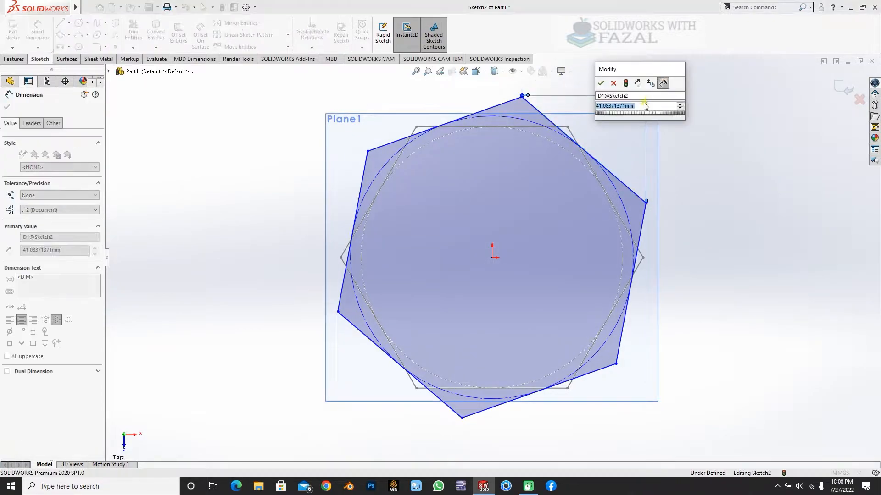
{"action": "key", "text": "Return"}
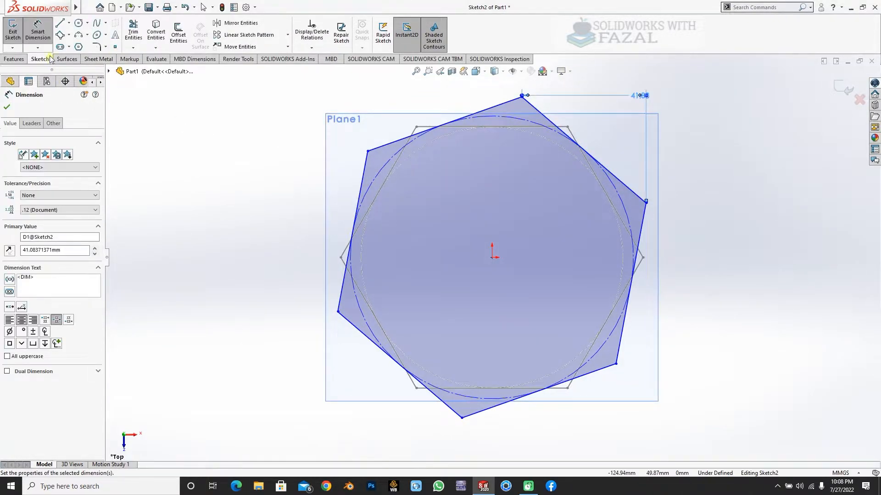
{"action": "right_click", "coordinate": [642, 97]}
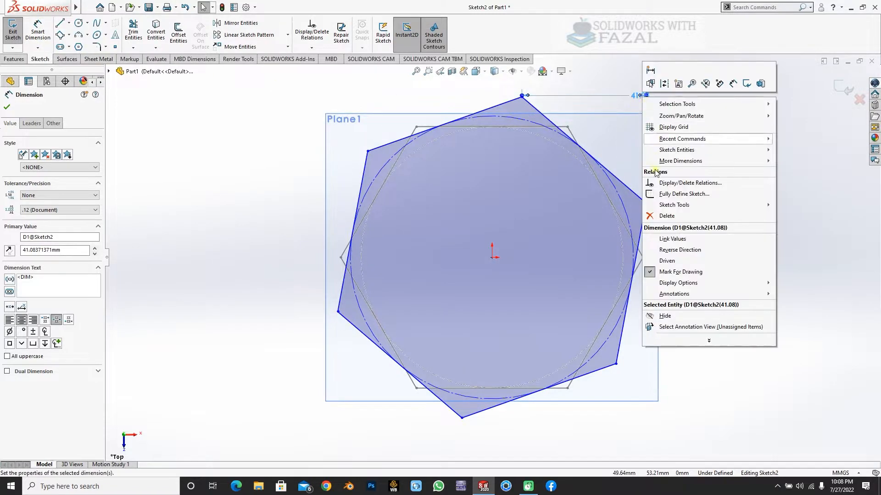
{"action": "left_click", "coordinate": [661, 216]}
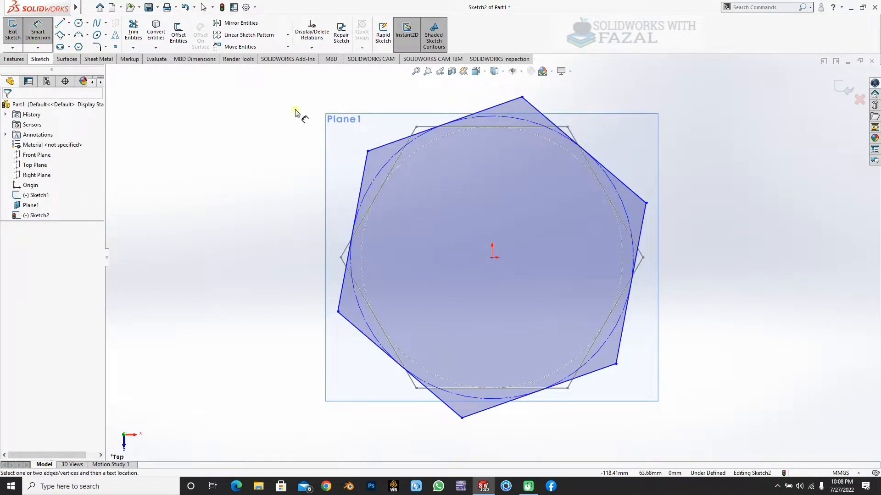
Dimension the upper-right slanted side of the new hexagon along its length to 50 mm.
{"action": "left_click", "coordinate": [629, 189]}
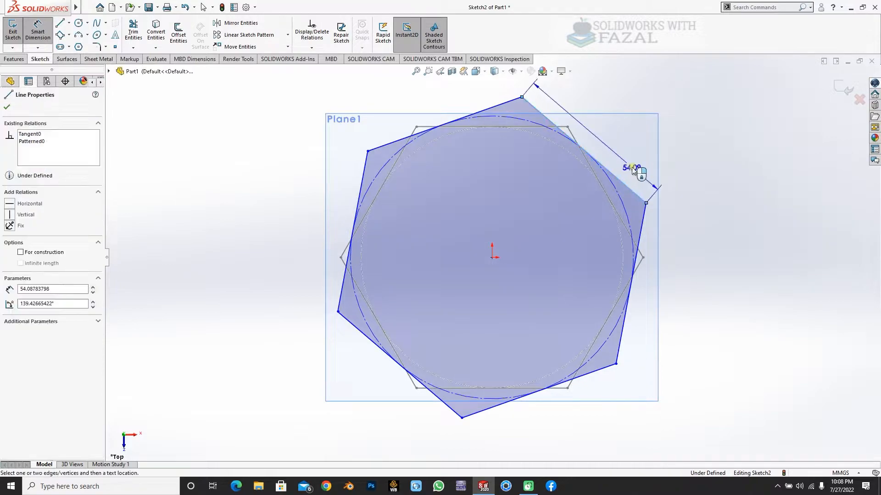
{"action": "left_click", "coordinate": [632, 170]}
{"action": "type", "text": "50"}
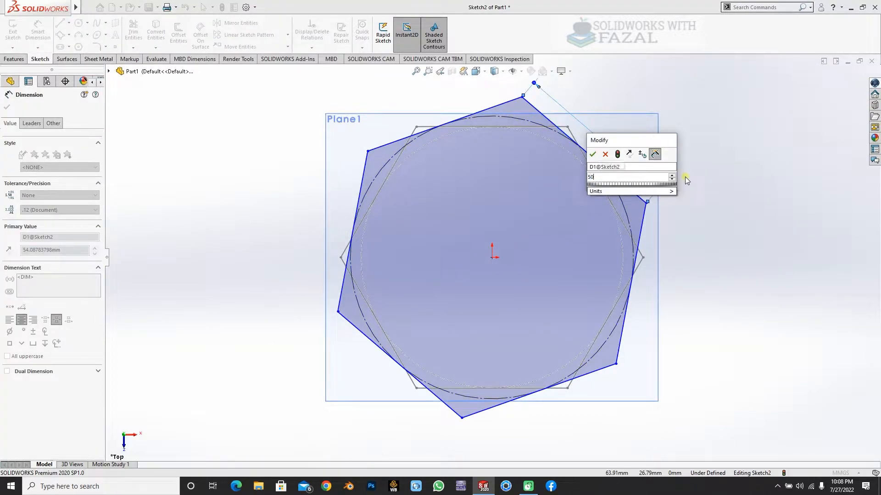
{"action": "key", "text": "Return"}
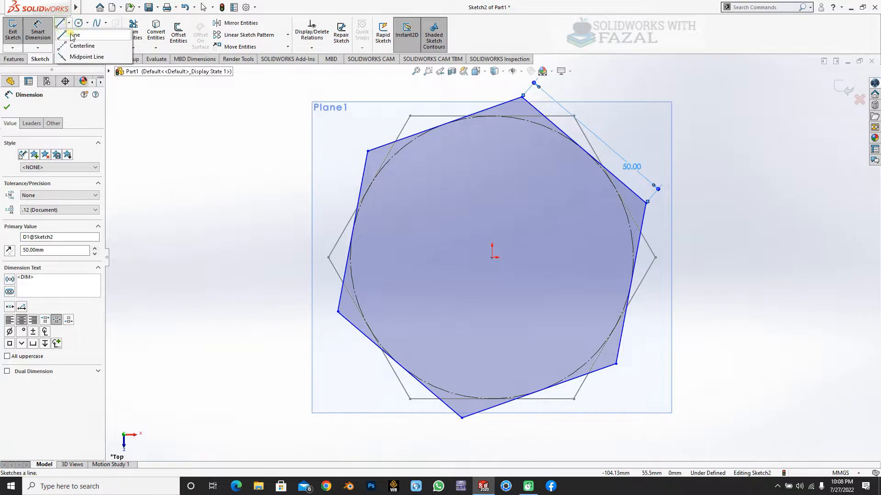
Draw two construction lines from the origin: a horizontal one extending past the hexagons and one to the new hexagon's upper-right vertex.
{"action": "left_click", "coordinate": [493, 258]}
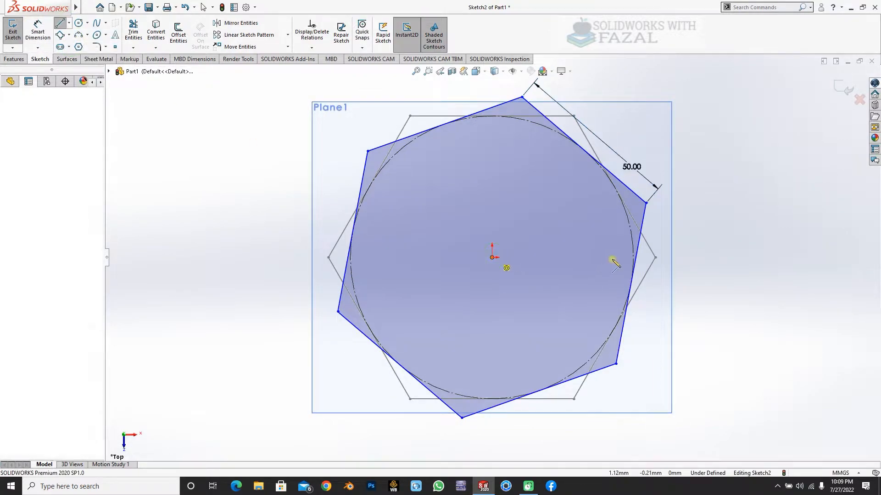
{"action": "left_click", "coordinate": [692, 258]}
{"action": "right_click", "coordinate": [721, 217]}
{"action": "left_click", "coordinate": [727, 220]}
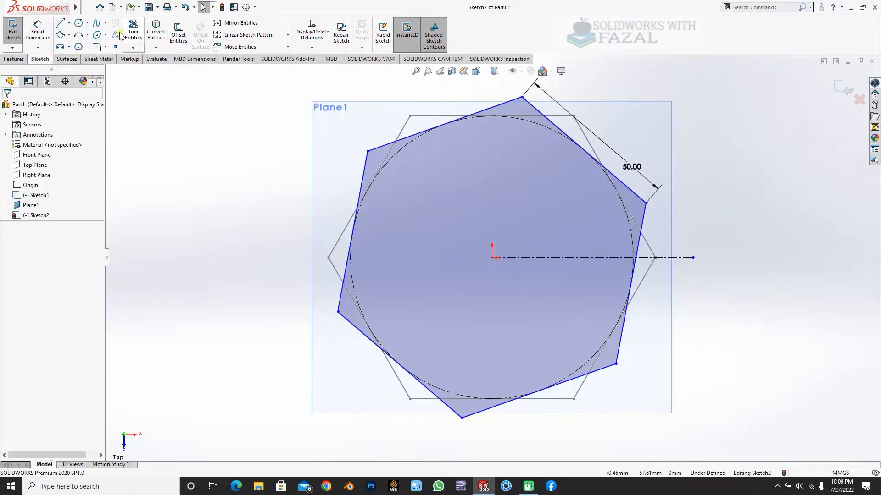
{"action": "left_click", "coordinate": [85, 48]}
{"action": "left_click", "coordinate": [492, 258]}
{"action": "left_click", "coordinate": [646, 202]}
{"action": "right_click", "coordinate": [688, 201]}
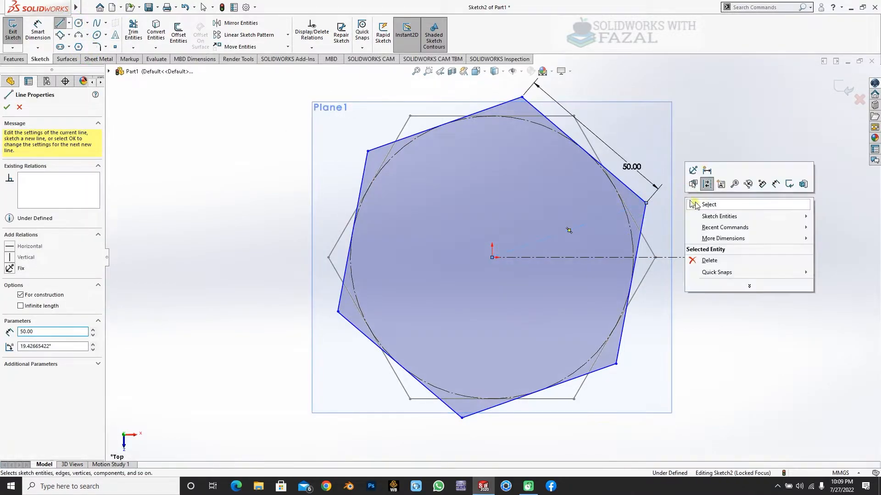
{"action": "left_click", "coordinate": [696, 204]}
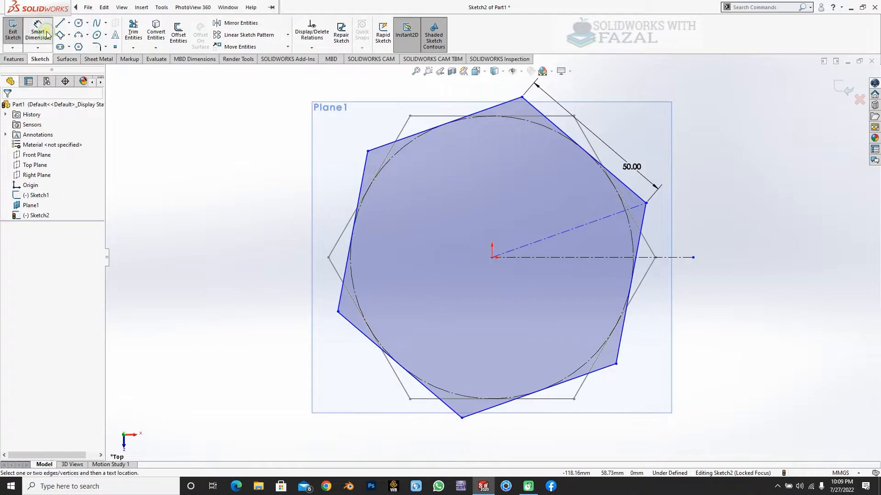
Set the angle between the two construction lines to 30°, place its dimension outside the hexagon and exit the sketch.
{"action": "left_click", "coordinate": [567, 258]}
{"action": "left_click", "coordinate": [568, 232]}
{"action": "left_click", "coordinate": [628, 276]}
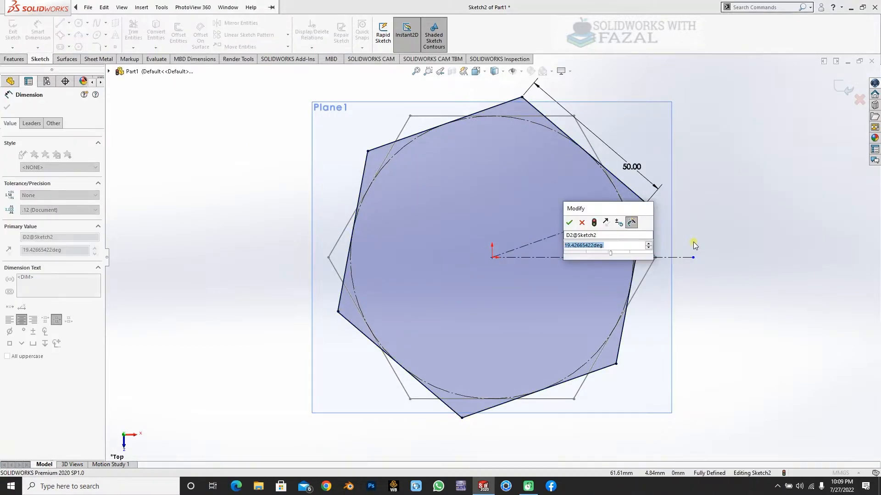
{"action": "type", "text": "30"}
{"action": "key", "text": "Return"}
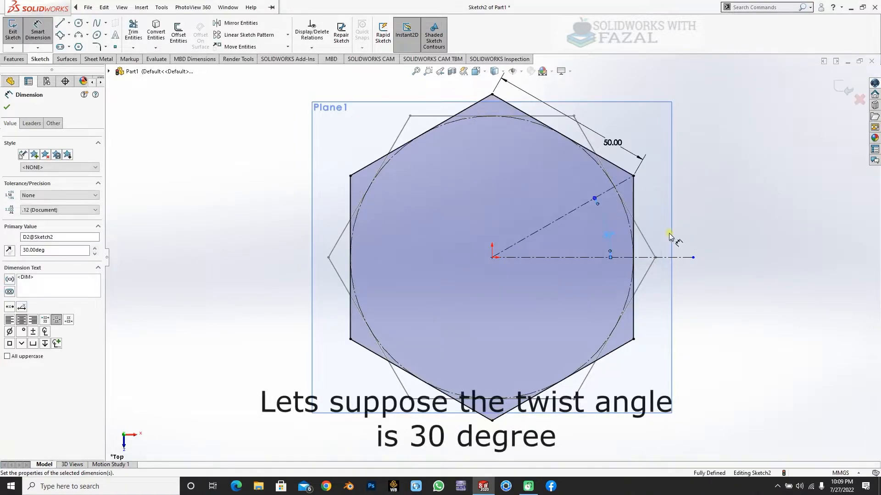
{"action": "left_click_drag", "start_coordinate": [608, 229], "coordinate": [684, 206]}
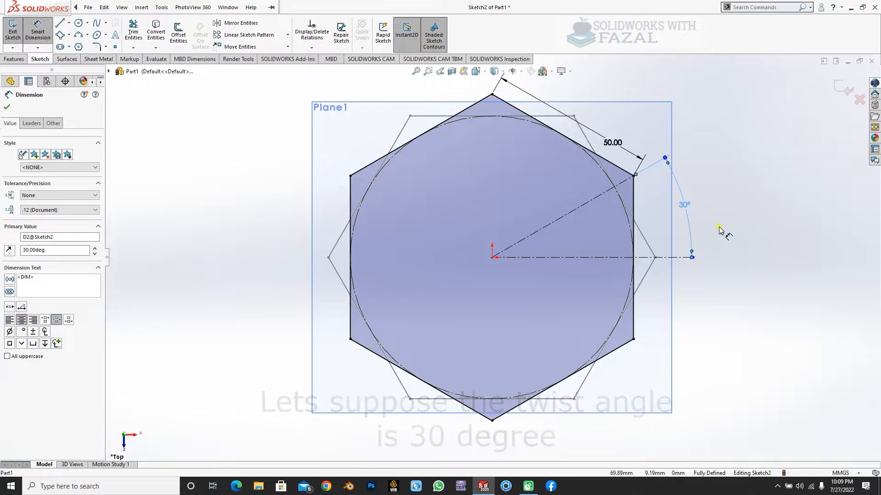
{"action": "left_click", "coordinate": [838, 83]}
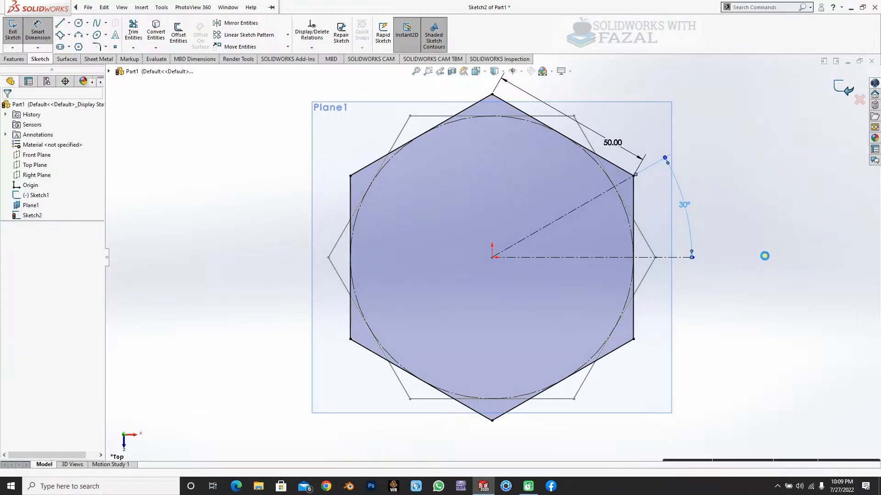
Loft a solid boss from the lower hexagon sketch to the rotated hexagon sketch on the offset plane.
{"action": "middle_click_drag", "start_coordinate": [722, 361], "coordinate": [724, 241]}
{"action": "right_click", "coordinate": [704, 282]}
{"action": "left_click", "coordinate": [740, 268]}
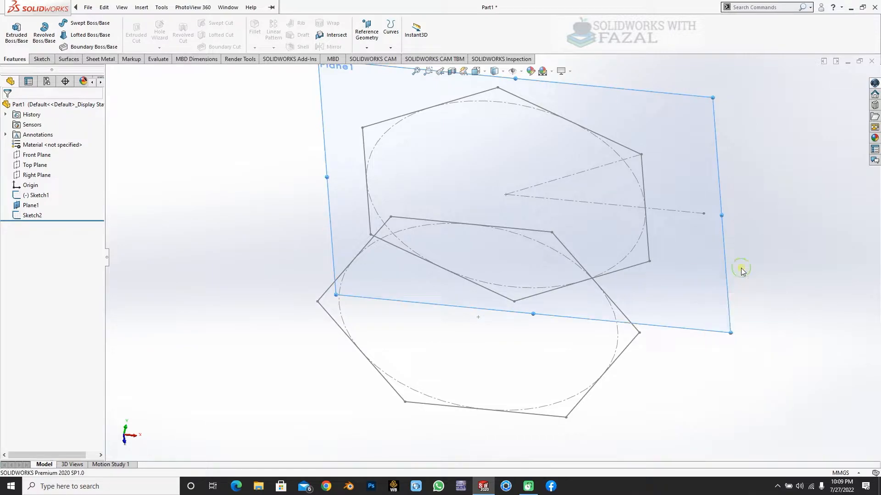
{"action": "mouse_move", "coordinate": [717, 300]}
{"action": "middle_mouse_down"}
{"action": "mouse_move", "coordinate": [686, 344]}
{"action": "mouse_move", "coordinate": [683, 308]}
{"action": "middle_mouse_up"}
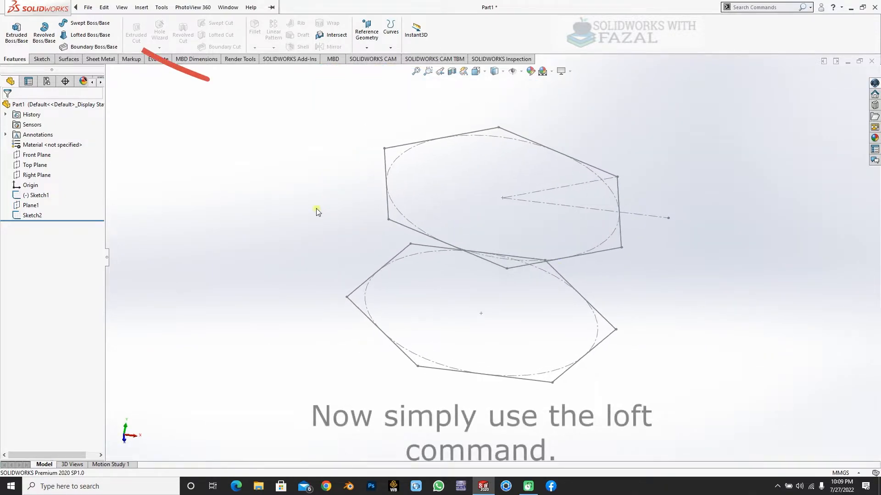
{"action": "left_click", "coordinate": [90, 35]}
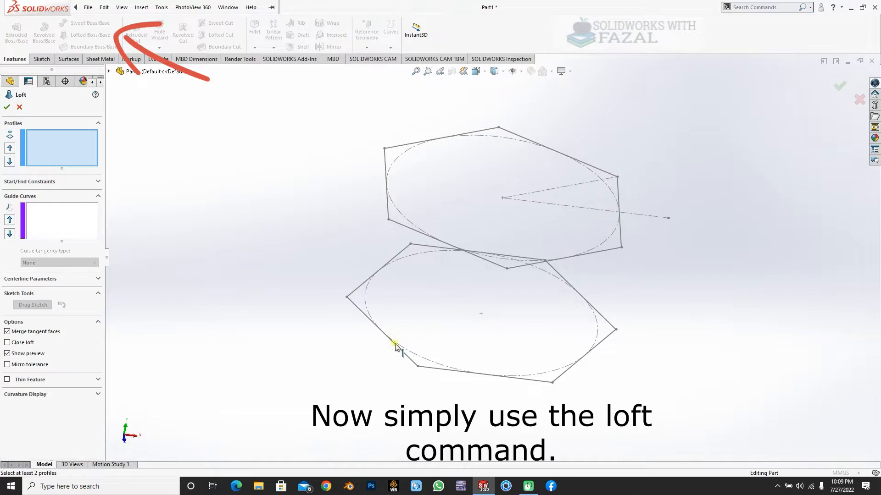
{"action": "left_click", "coordinate": [452, 247]}
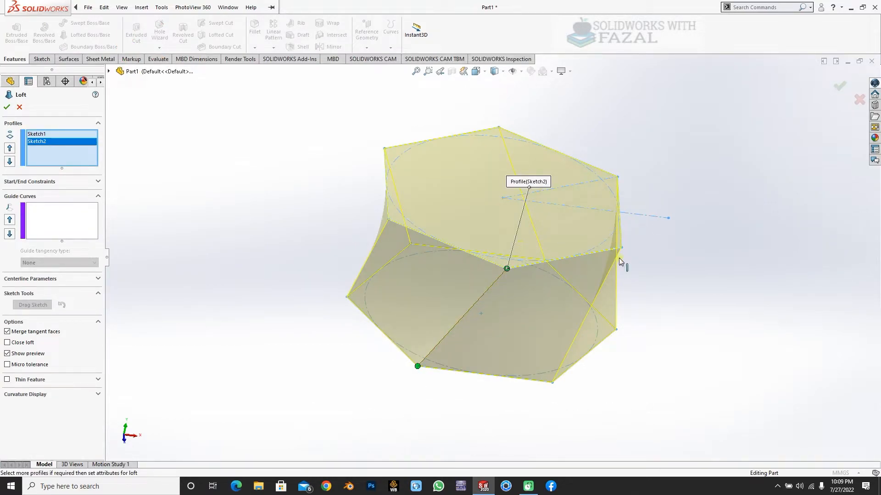
{"action": "middle_click_drag", "start_coordinate": [567, 313], "coordinate": [722, 157]}
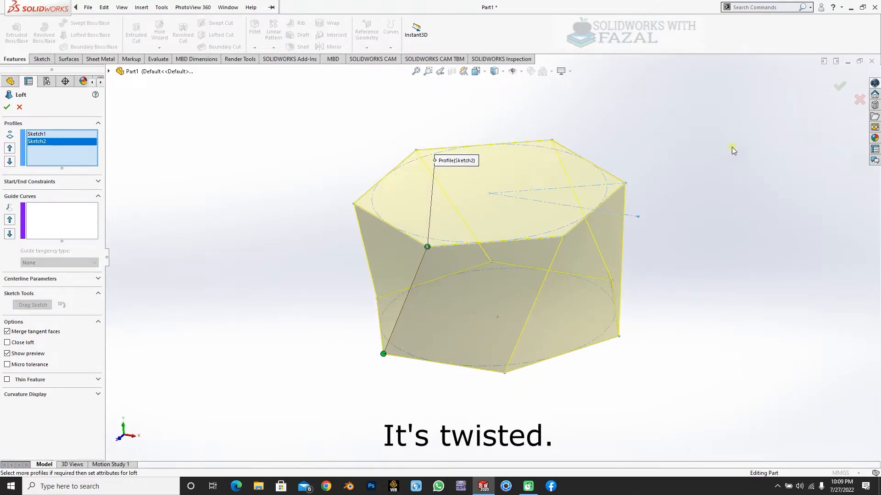
{"action": "left_click", "coordinate": [835, 85]}
{"action": "middle_click_drag", "start_coordinate": [462, 341], "coordinate": [523, 372]}
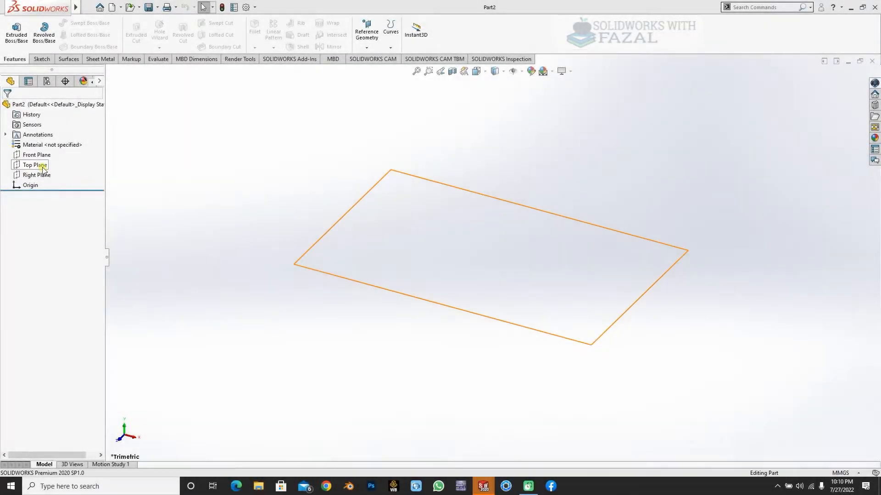
In the new part, start a sketch on the Top Plane and draw an origin-centred hexagon with sides of about 57 mm.
{"action": "right_click", "coordinate": [35, 164]}
{"action": "left_click", "coordinate": [52, 154]}
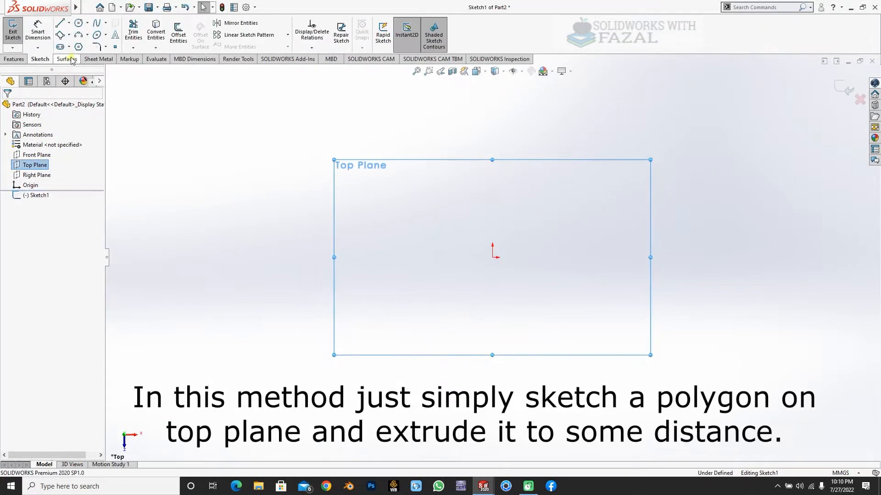
{"action": "left_click", "coordinate": [78, 46]}
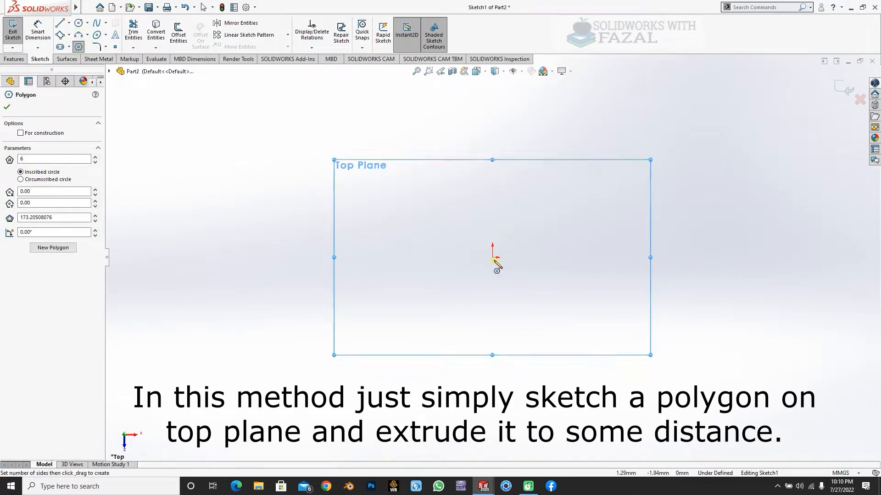
{"action": "left_click_drag", "start_coordinate": [492, 258], "coordinate": [593, 257]}
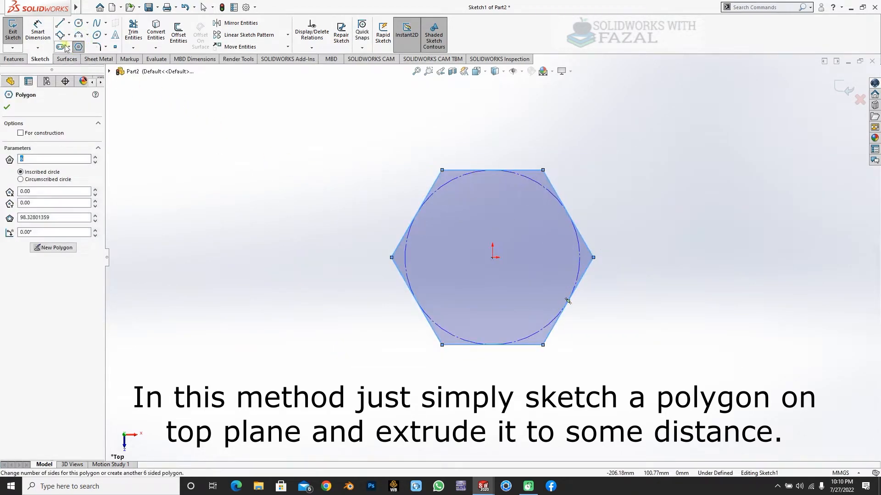
Dimension the hexagon's upper horizontal side to 50 mm.
{"action": "left_click", "coordinate": [39, 34]}
{"action": "left_click", "coordinate": [539, 171]}
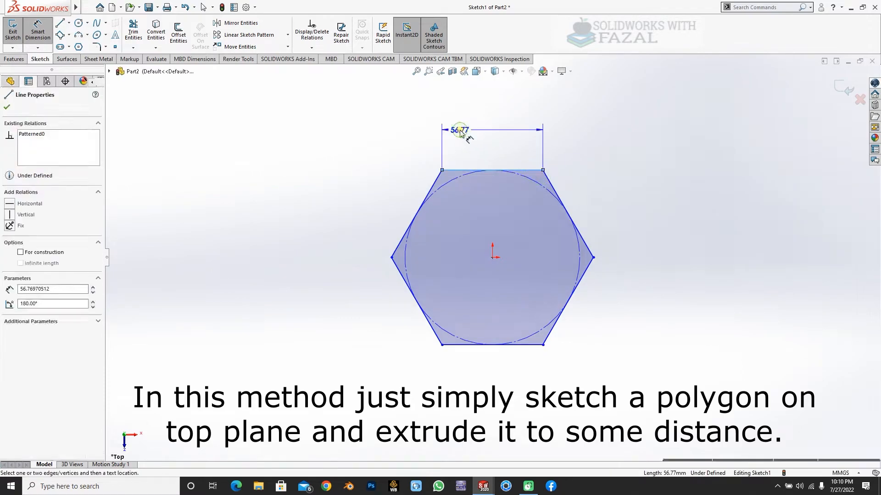
{"action": "left_click", "coordinate": [541, 153]}
{"action": "type", "text": "50"}
{"action": "key", "text": "Return"}
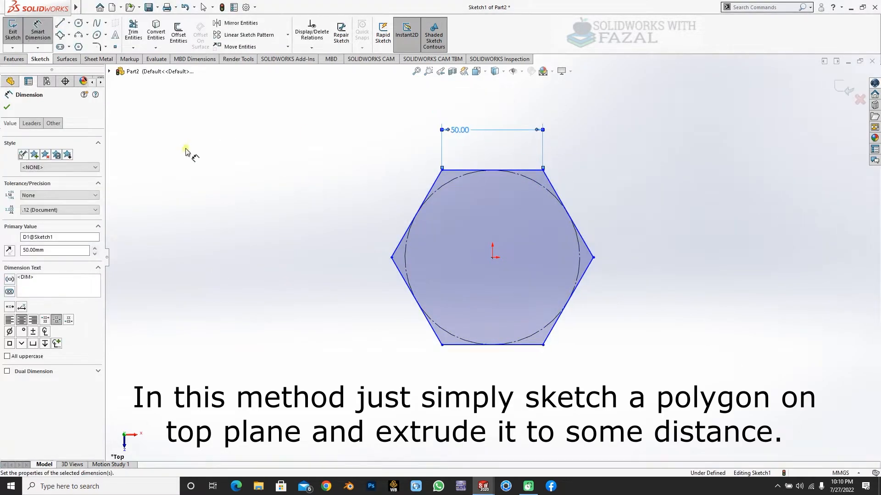
Extrude the hexagon 50 mm as a blind boss.
{"action": "left_click", "coordinate": [14, 59]}
{"action": "left_click", "coordinate": [16, 32]}
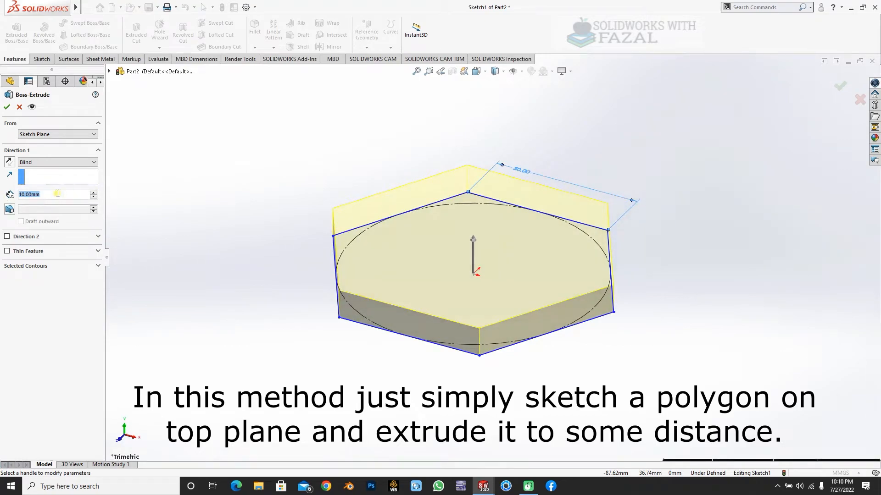
{"action": "type", "text": "50"}
{"action": "key", "text": "Return"}
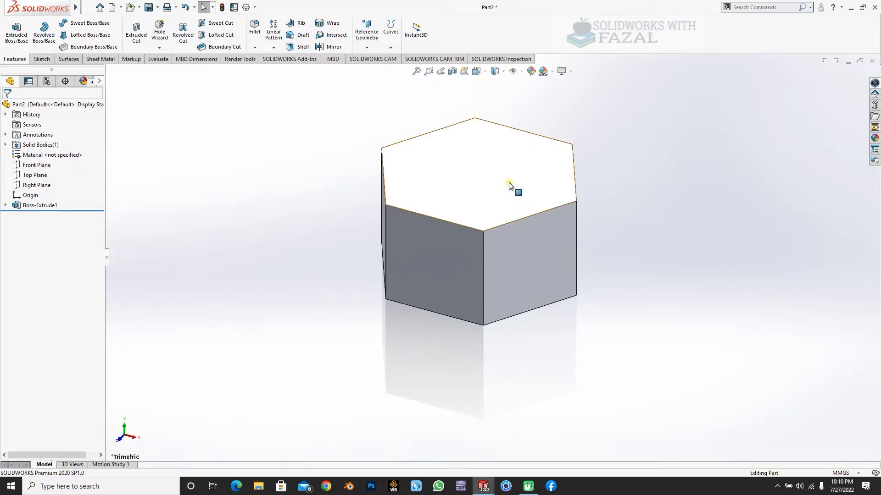
Search the commands for "flex", start Flex and select the extruded hexagonal prism as the body to deform.
{"action": "left_click", "coordinate": [555, 182]}
{"action": "left_click", "coordinate": [743, 80]}
{"action": "left_click", "coordinate": [767, 13]}
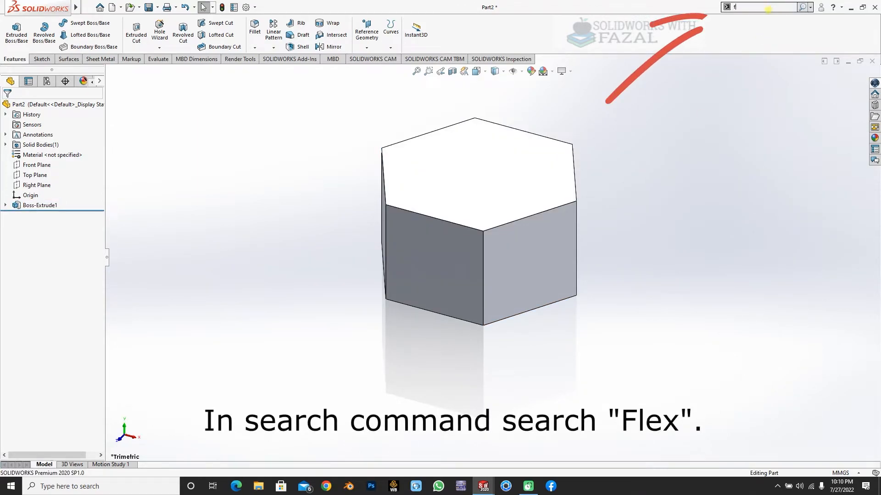
{"action": "type", "text": "flex"}
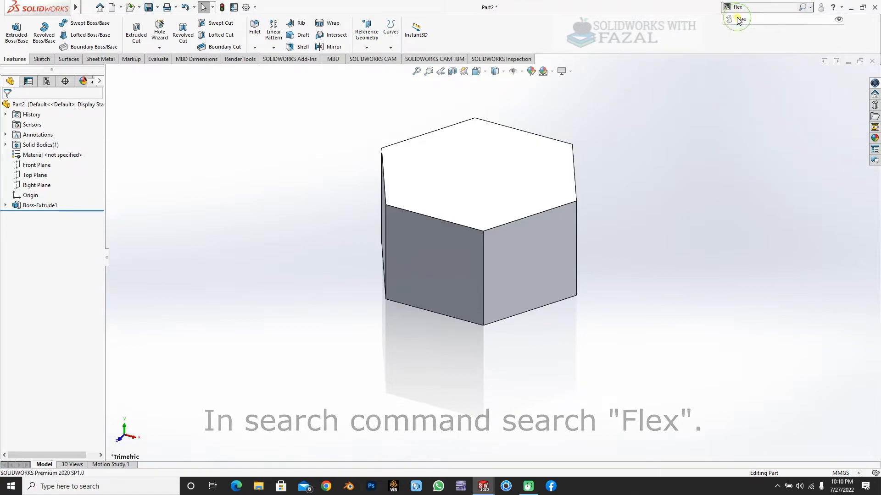
{"action": "left_click", "coordinate": [739, 20]}
{"action": "left_click", "coordinate": [509, 192]}
{"action": "middle_click_drag", "start_coordinate": [511, 322], "coordinate": [477, 352]}
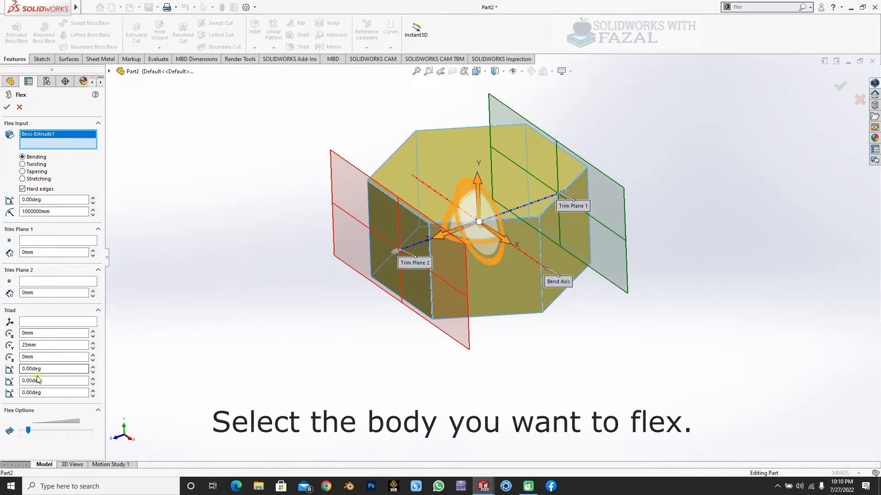
Rotate the flex triad 90° about its X axis so the trim planes lie parallel to the prism's end faces.
{"action": "middle_click_drag", "start_coordinate": [398, 369], "coordinate": [359, 344]}
{"action": "middle_click_drag", "start_coordinate": [460, 268], "coordinate": [474, 296]}
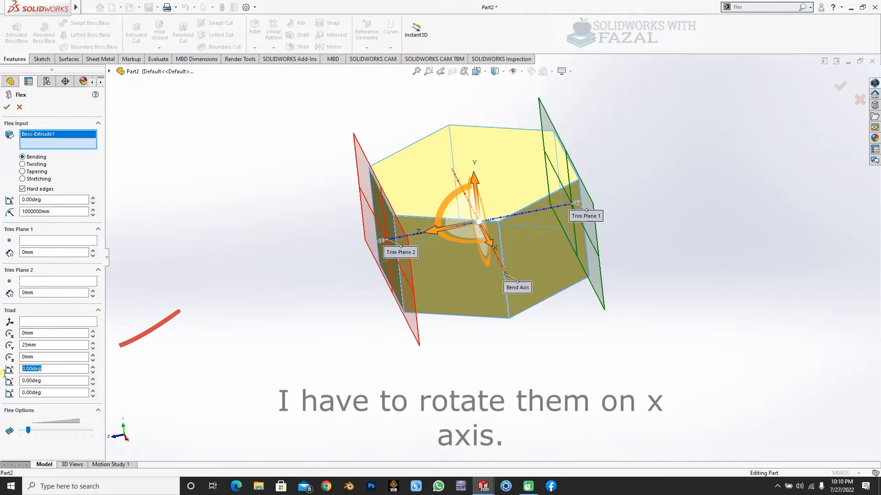
{"action": "type", "text": "0"}
{"action": "key", "text": "Return"}
{"action": "middle_click_drag", "start_coordinate": [383, 330], "coordinate": [414, 290]}
{"action": "middle_click_drag", "start_coordinate": [609, 214], "coordinate": [552, 288]}
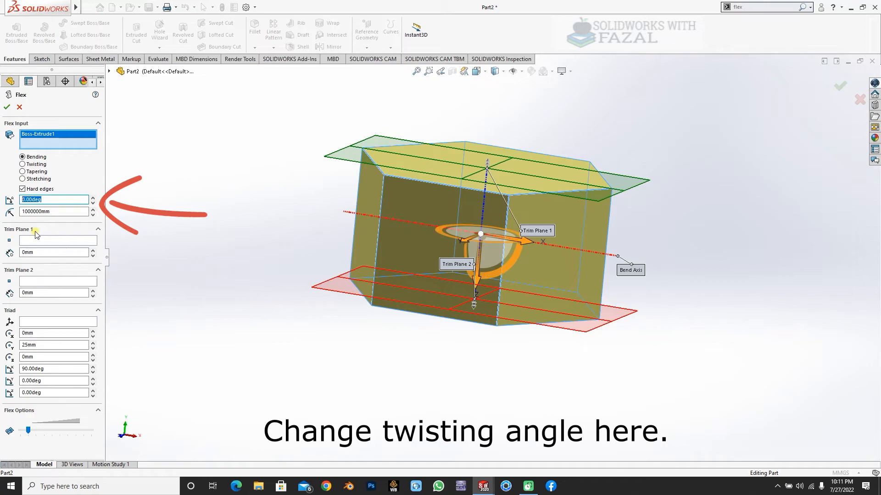
Set the flex angle to 30°.
{"action": "middle_click_drag", "start_coordinate": [514, 243], "coordinate": [488, 270]}
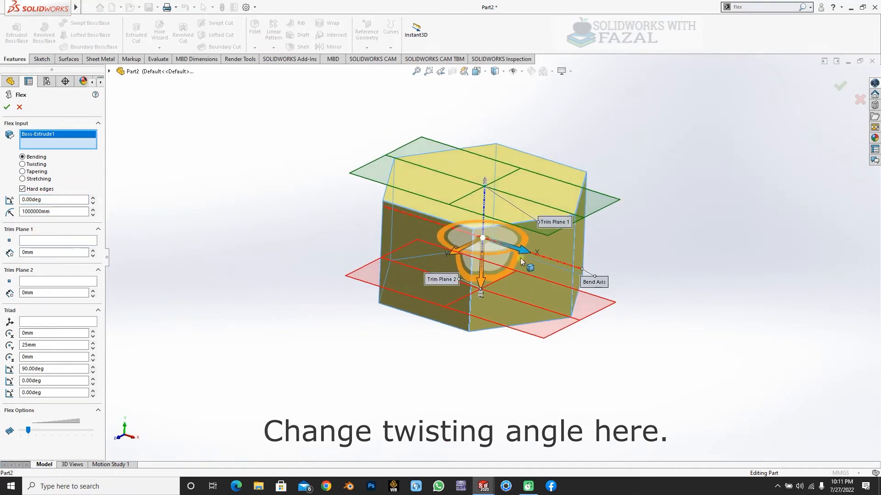
{"action": "left_click", "coordinate": [33, 201]}
{"action": "type", "text": "30"}
{"action": "key", "text": "Return"}
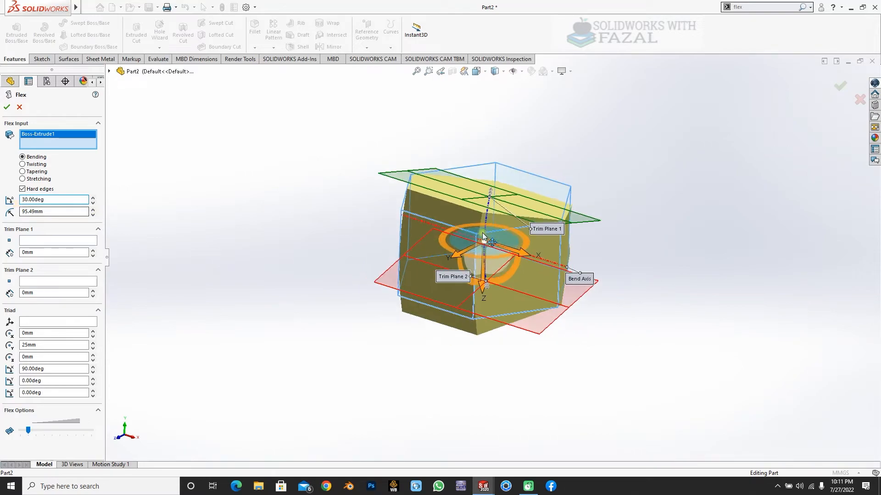
Switch the flex type from Bending to Twisting and apply the feature to the prism.
{"action": "middle_click_drag", "start_coordinate": [483, 237], "coordinate": [445, 270]}
{"action": "key", "text": "space"}
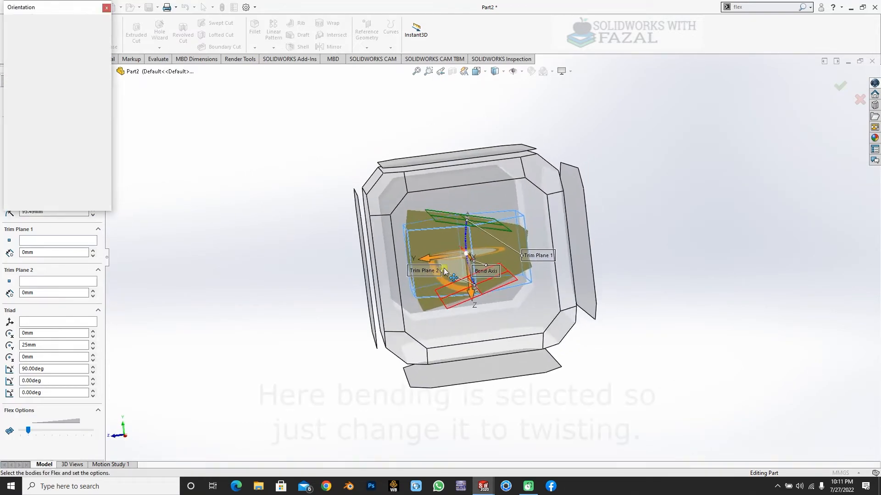
{"action": "left_click", "coordinate": [448, 270]}
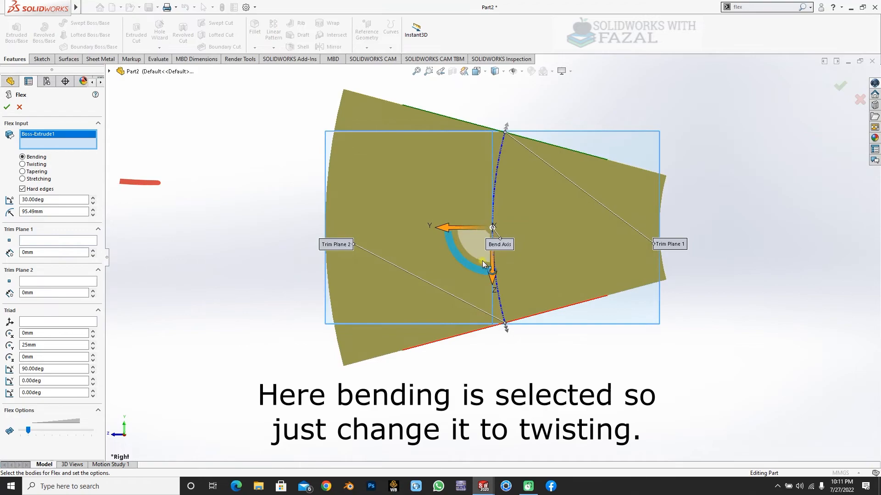
{"action": "left_click", "coordinate": [22, 164]}
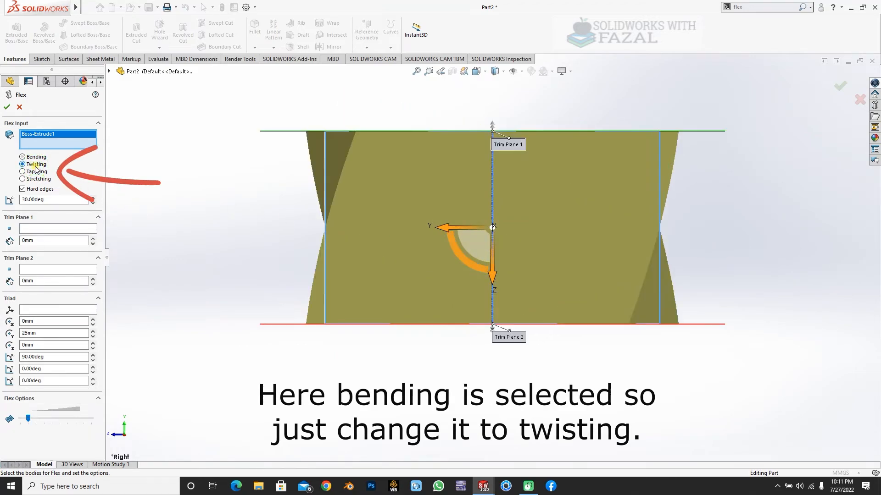
{"action": "middle_click_drag", "start_coordinate": [362, 216], "coordinate": [401, 256]}
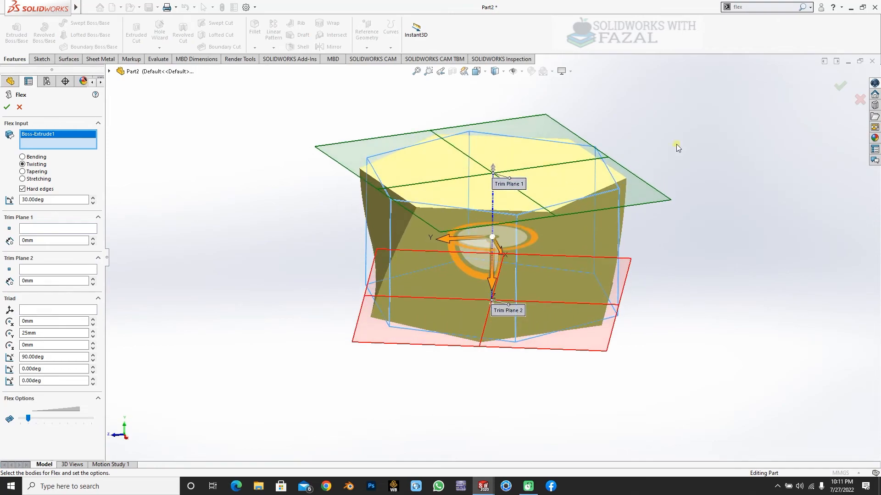
{"action": "left_click", "coordinate": [839, 86]}
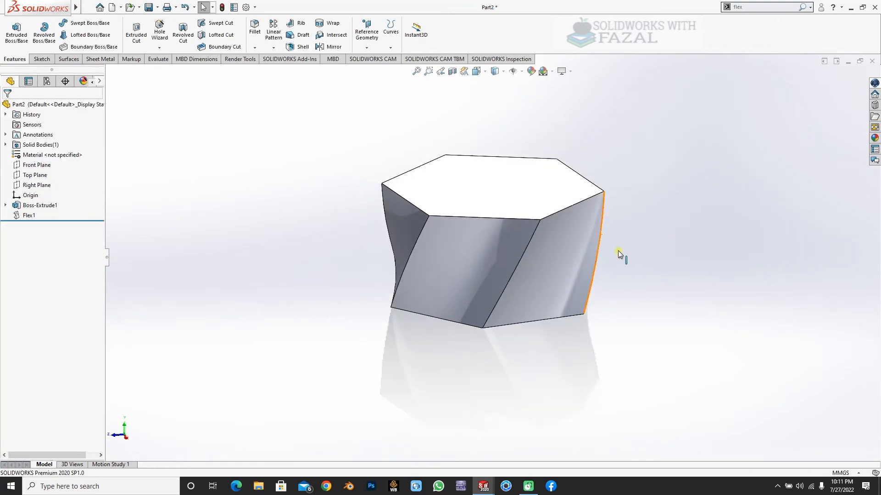
{"action": "middle_click_drag", "start_coordinate": [428, 313], "coordinate": [522, 323]}
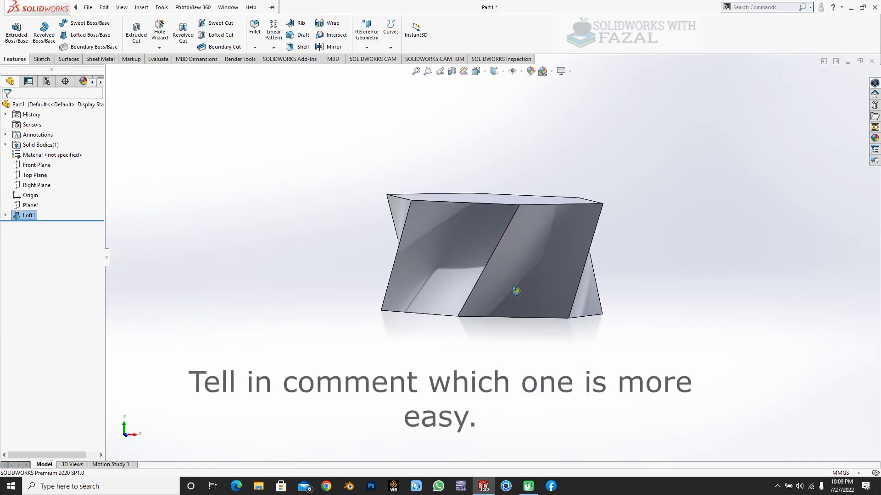
{"action": "middle_click_drag", "start_coordinate": [510, 291], "coordinate": [585, 291]}
{"action": "middle_click_drag", "start_coordinate": [618, 291], "coordinate": [531, 364]}
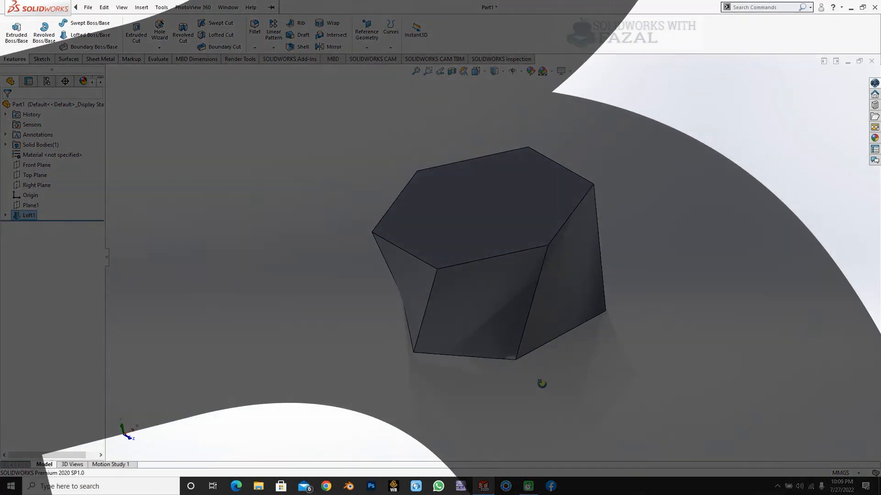